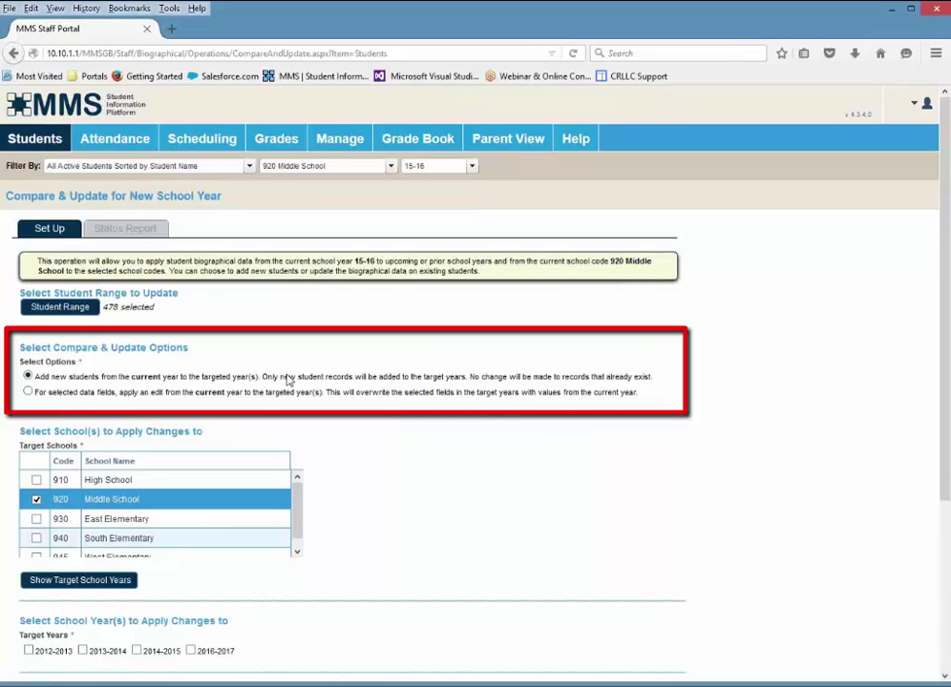
Limit the student range to students with a YOG of 2021.
left_click(61, 308)
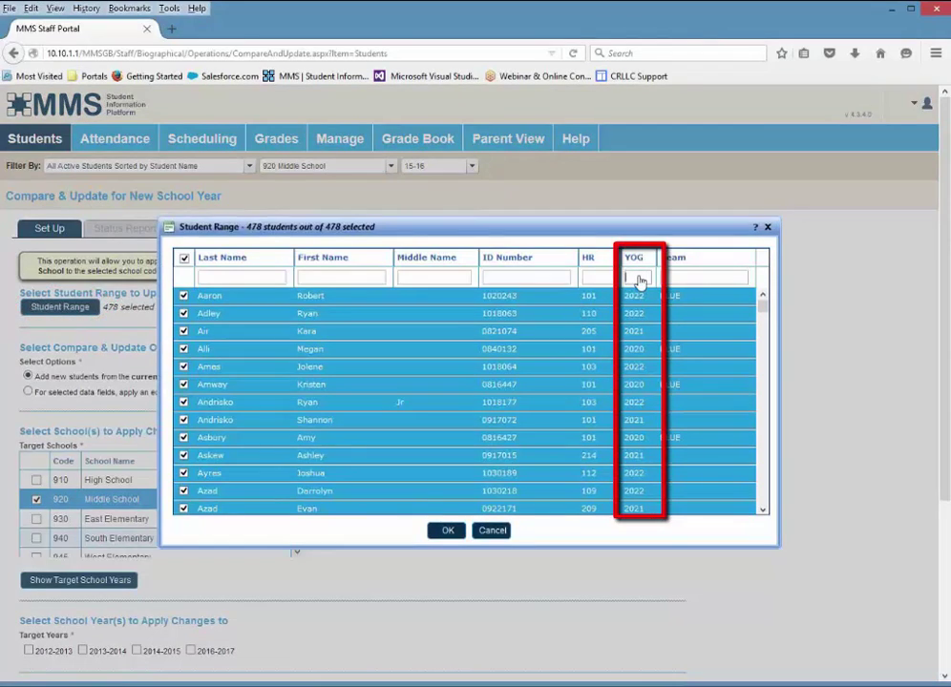
type("2021")
key("Return")
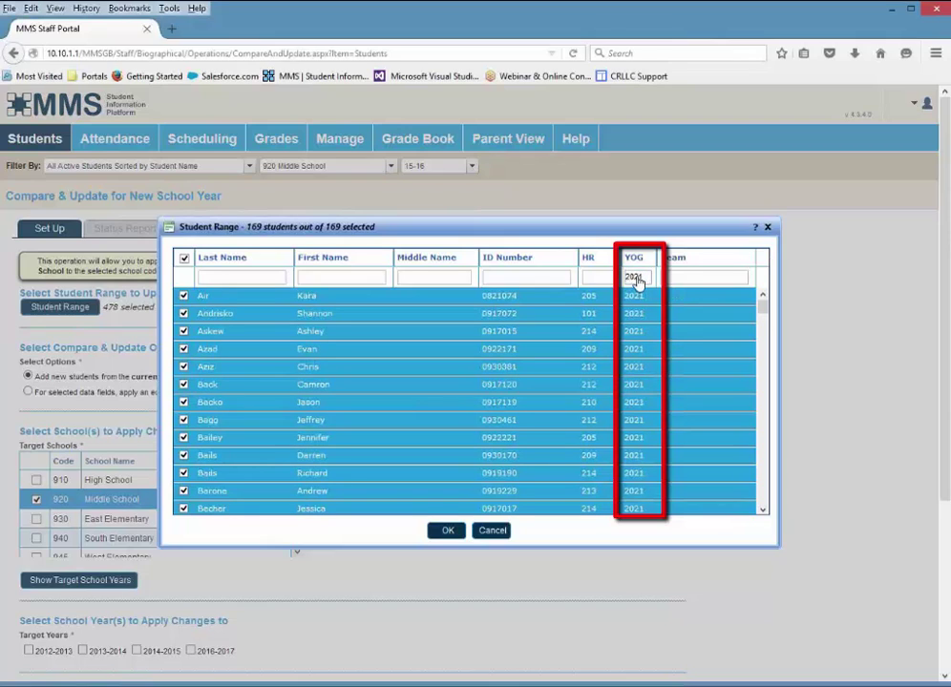
left_click(444, 534)
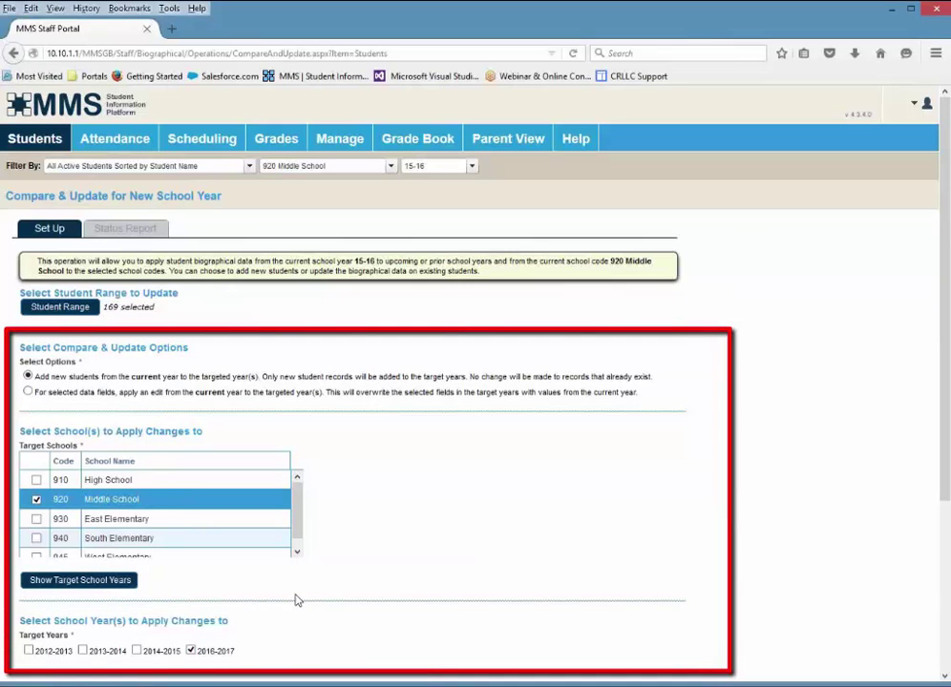
Process adding the selected new students to 920 Middle School for 2016-2017 and dismiss the completion message.
scroll(295, 599, "down", 1)
scroll(296, 599, "down", 5)
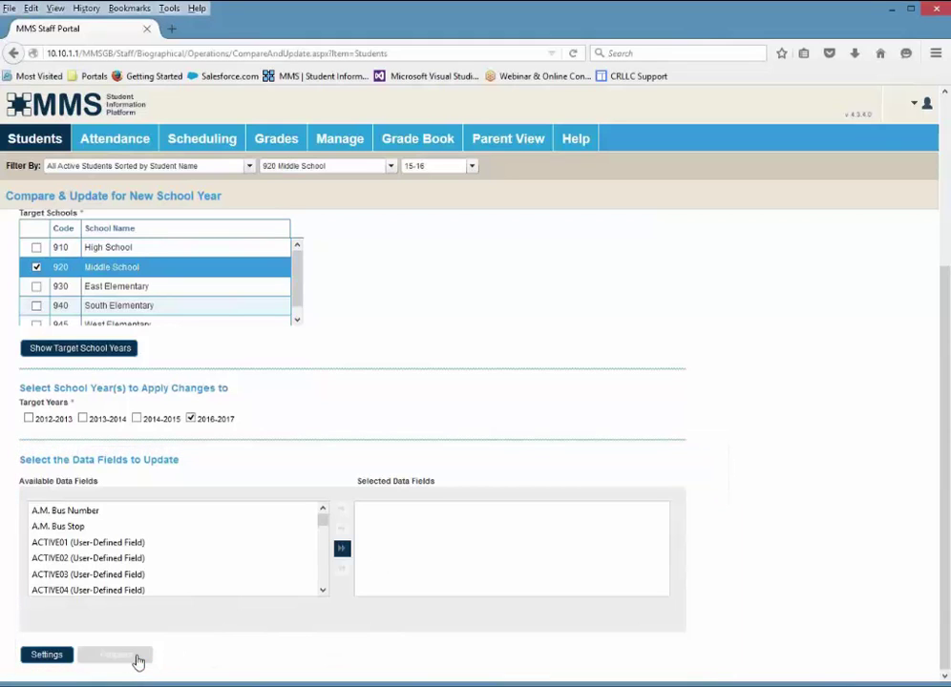
left_click(136, 657)
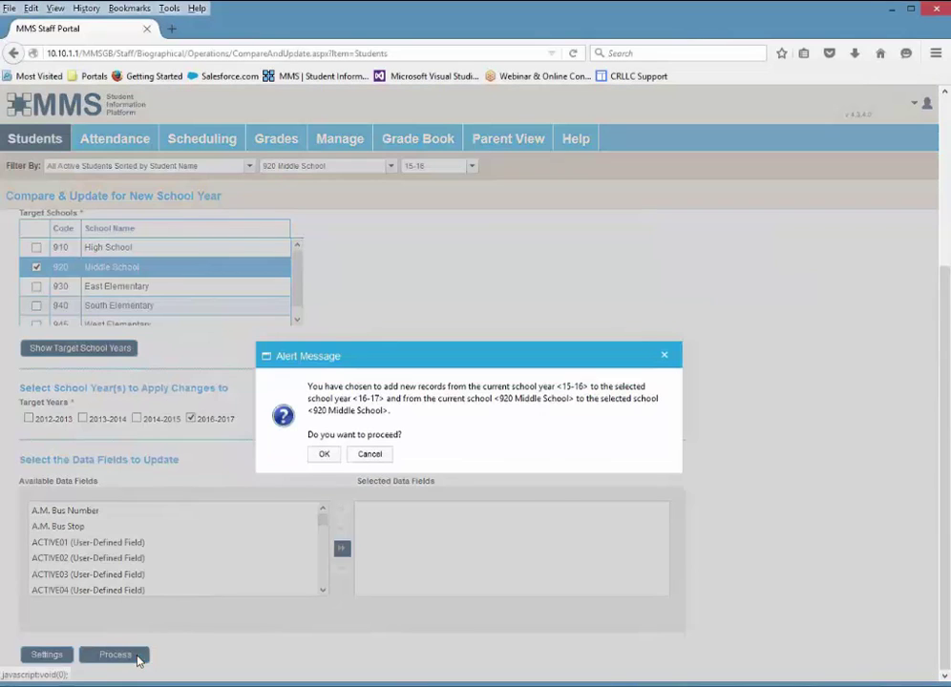
left_click(323, 457)
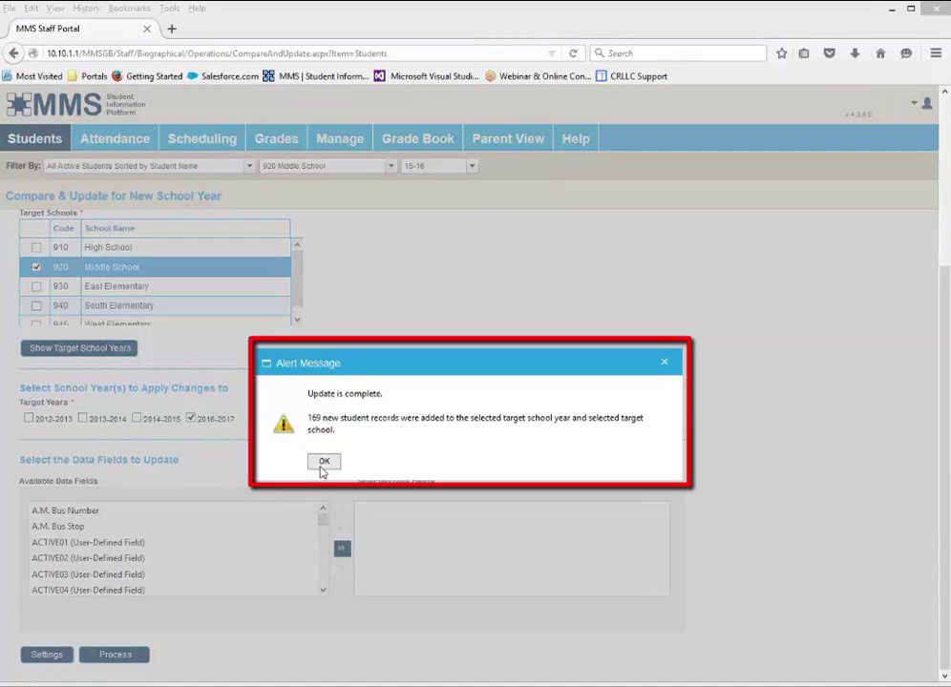
left_click(323, 462)
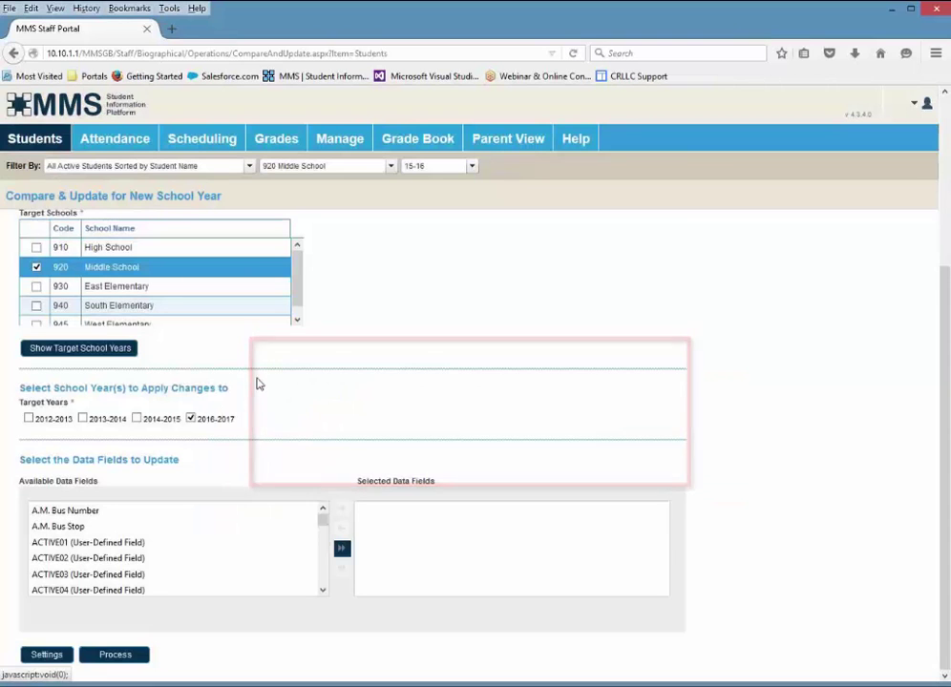
Switch the target school to 910 High School and set the student range to all students with a YOG of 2020.
scroll(157, 354, "up", 3)
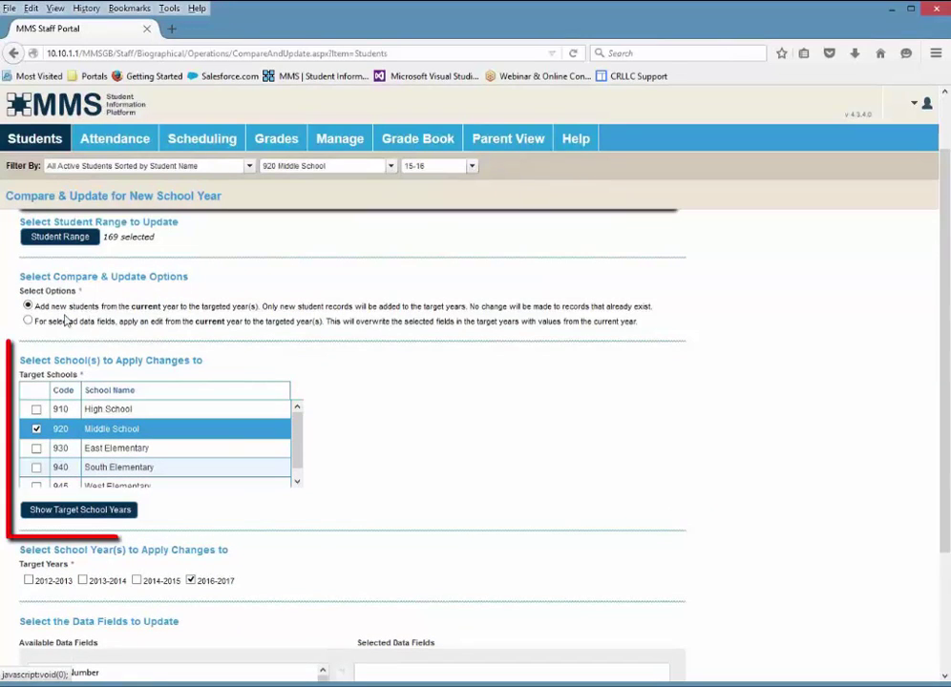
left_click(36, 409)
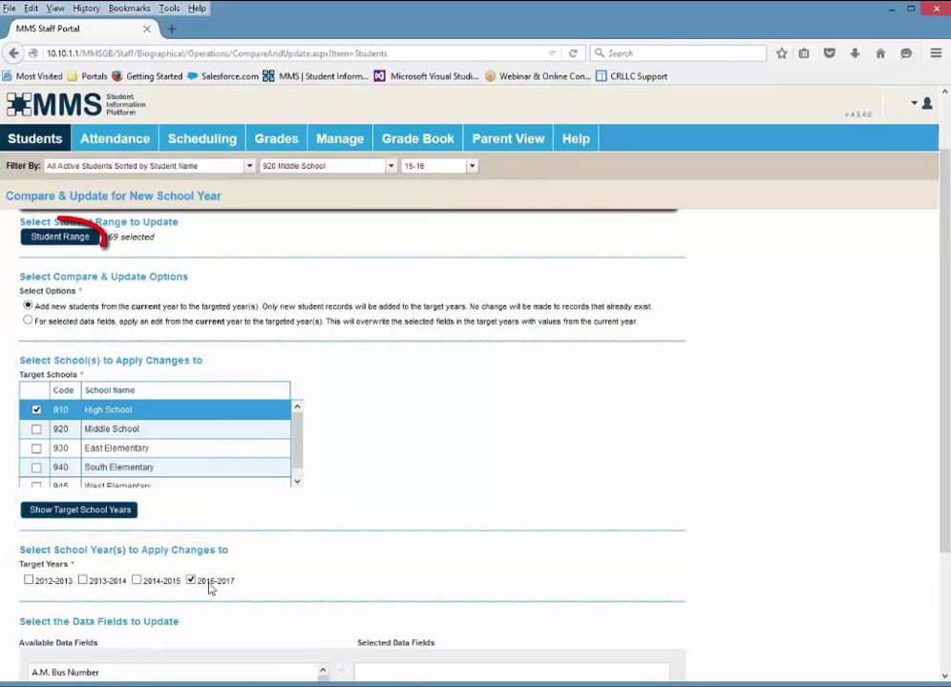
left_click(64, 241)
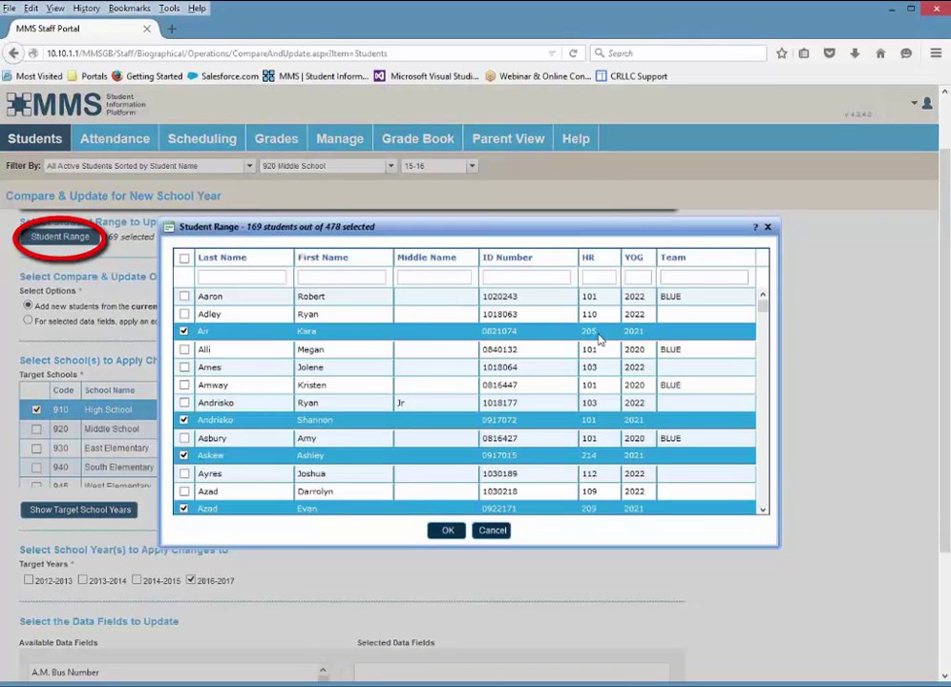
left_click(636, 279)
type("2020")
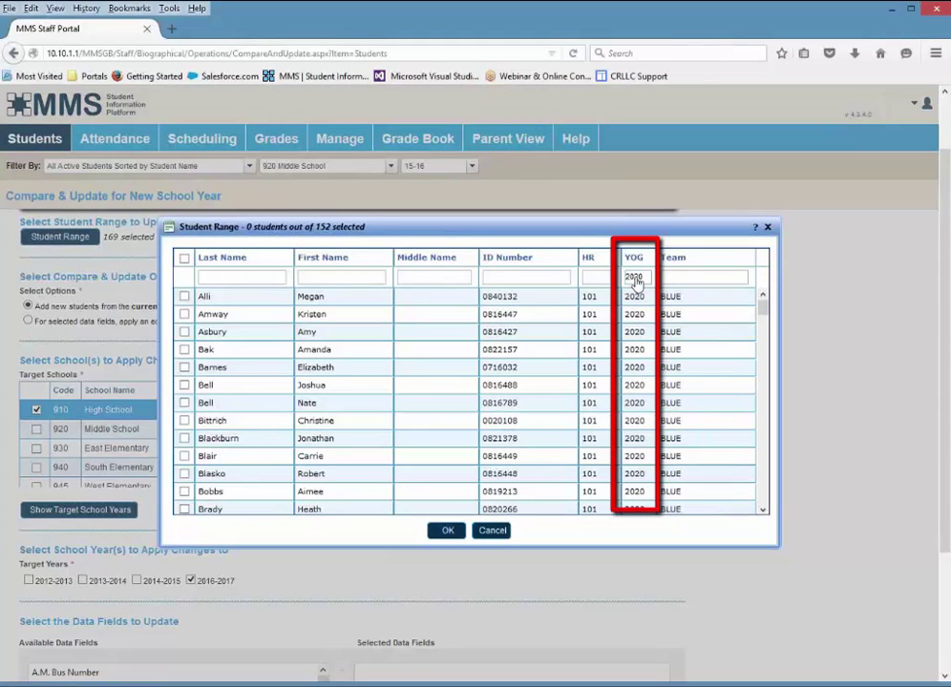
left_click(184, 258)
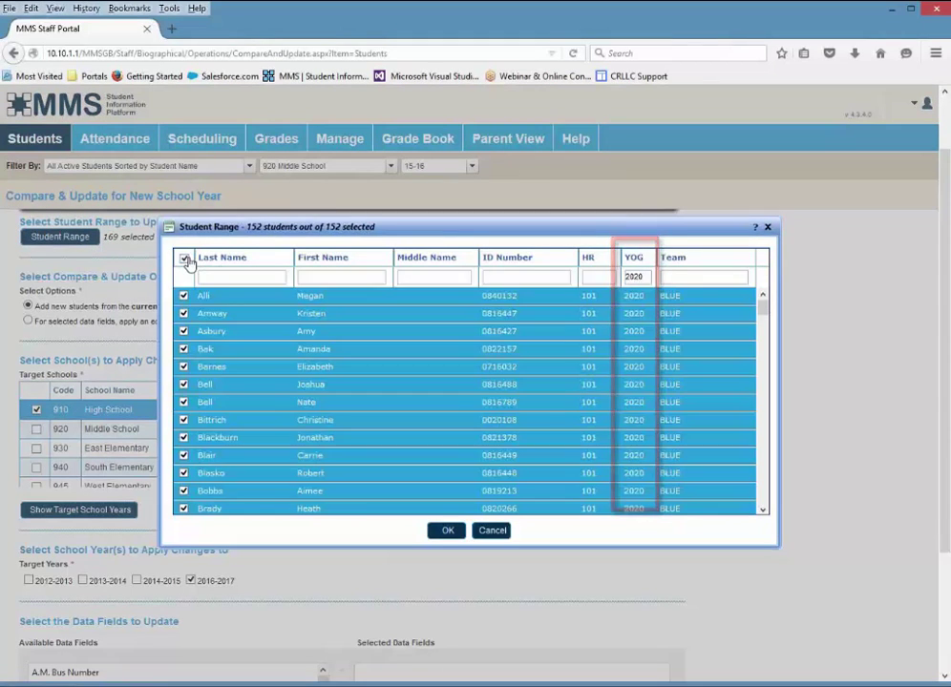
left_click(447, 531)
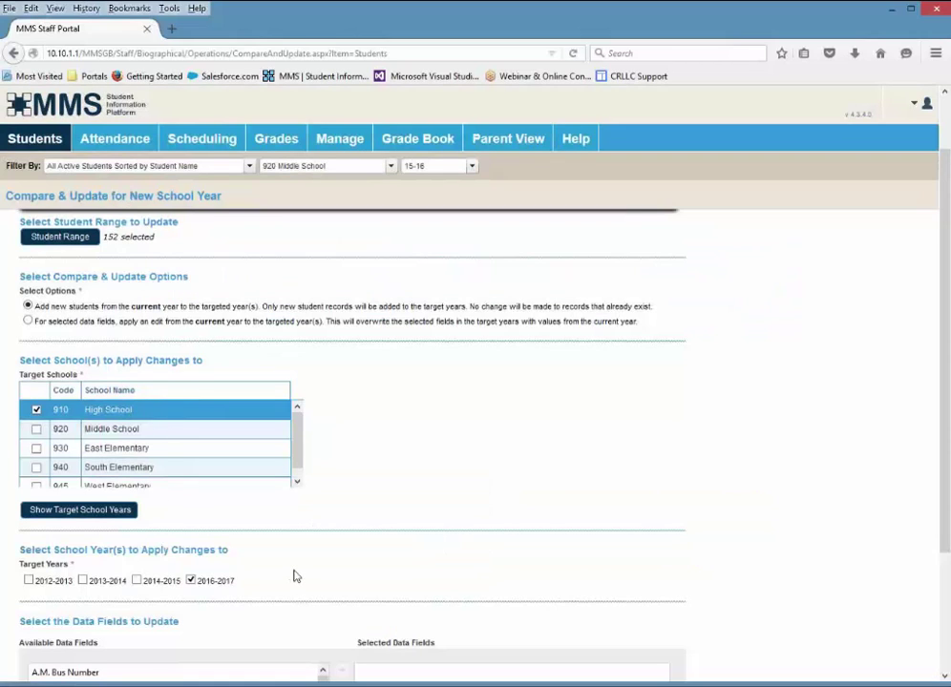
Process adding the selected new students to 910 High School for 2016-2017 and dismiss the completion message.
scroll(296, 575, "down", 3)
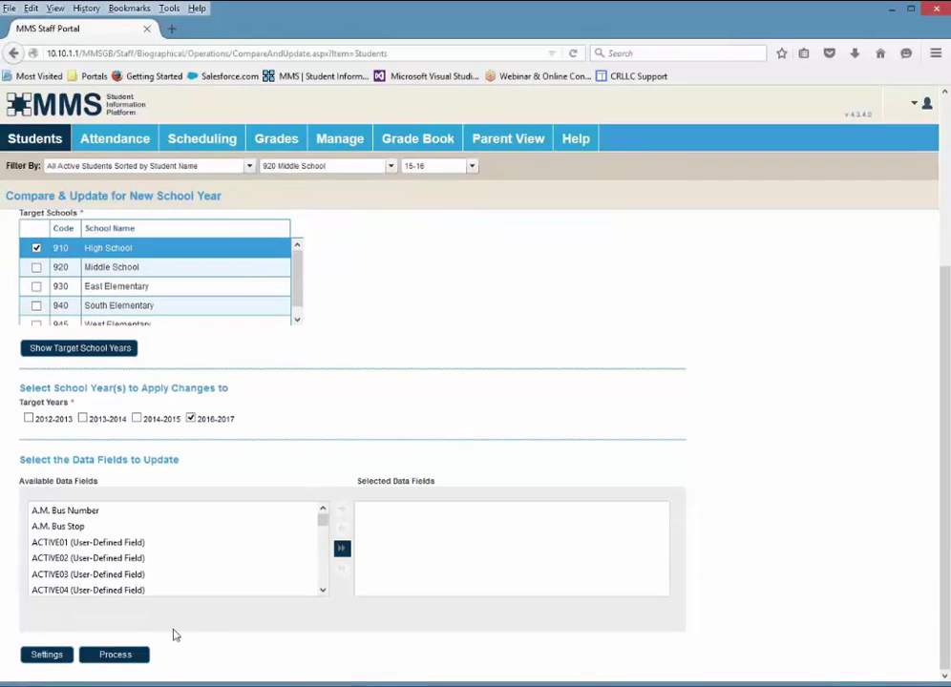
left_click(145, 656)
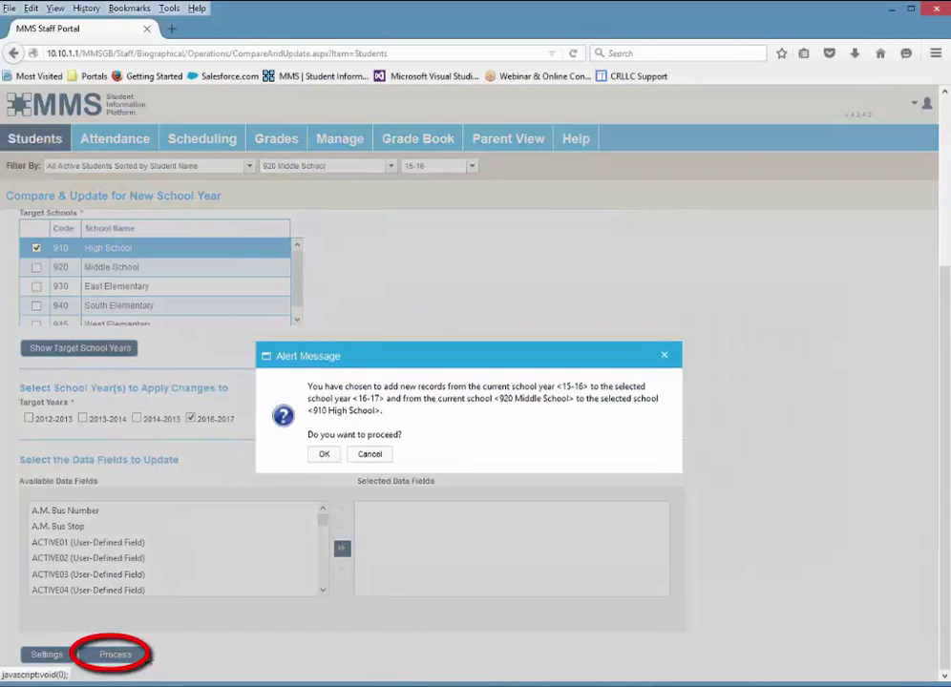
left_click(325, 456)
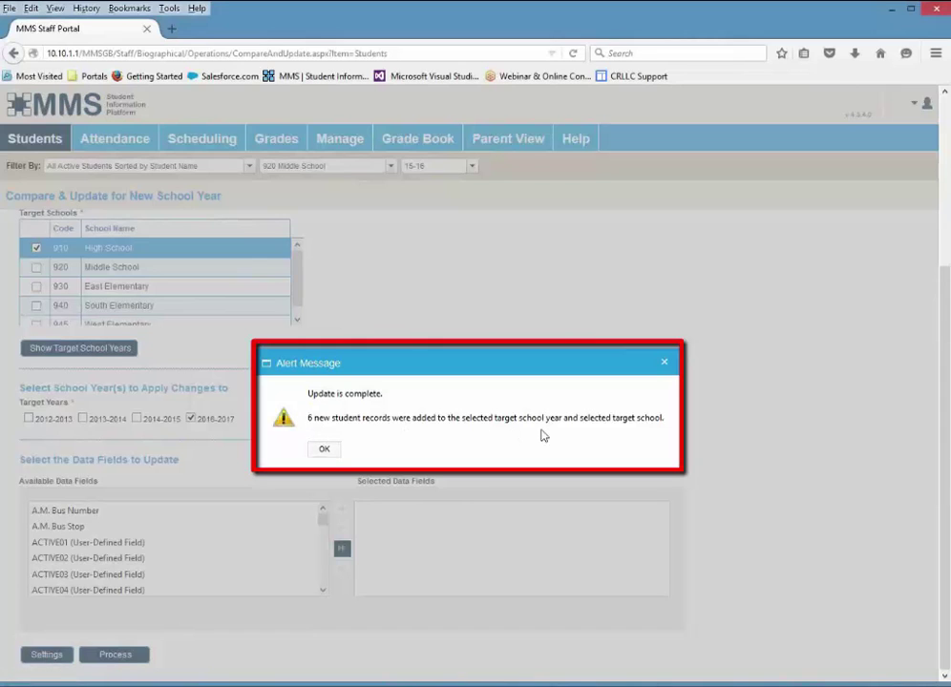
left_click(330, 453)
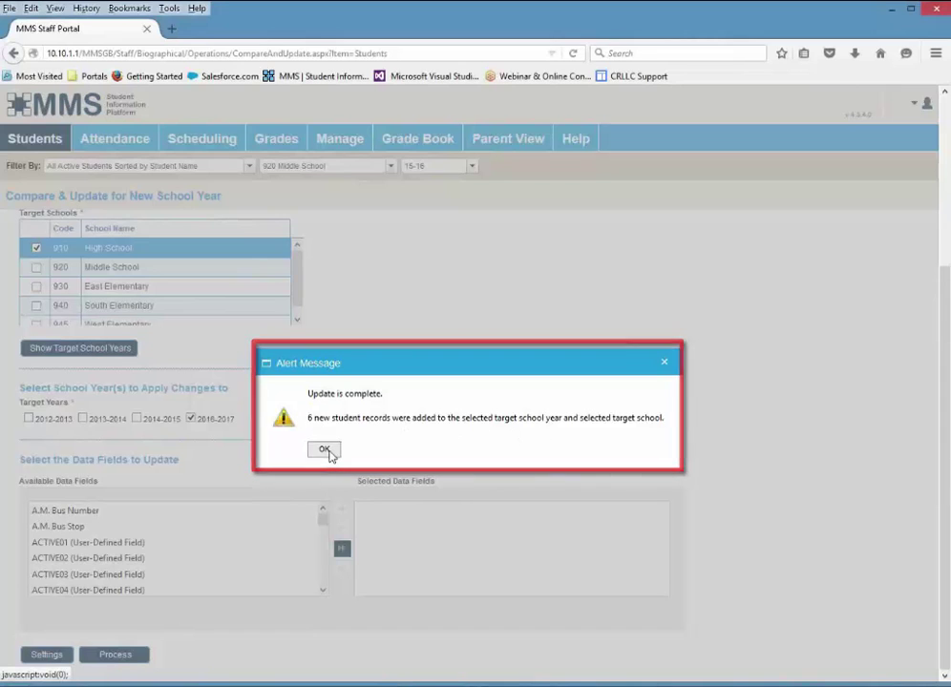
Choose the compare and update option that applies edits to selected data fields from the current year to the targeted year.
scroll(330, 456, "up", 5)
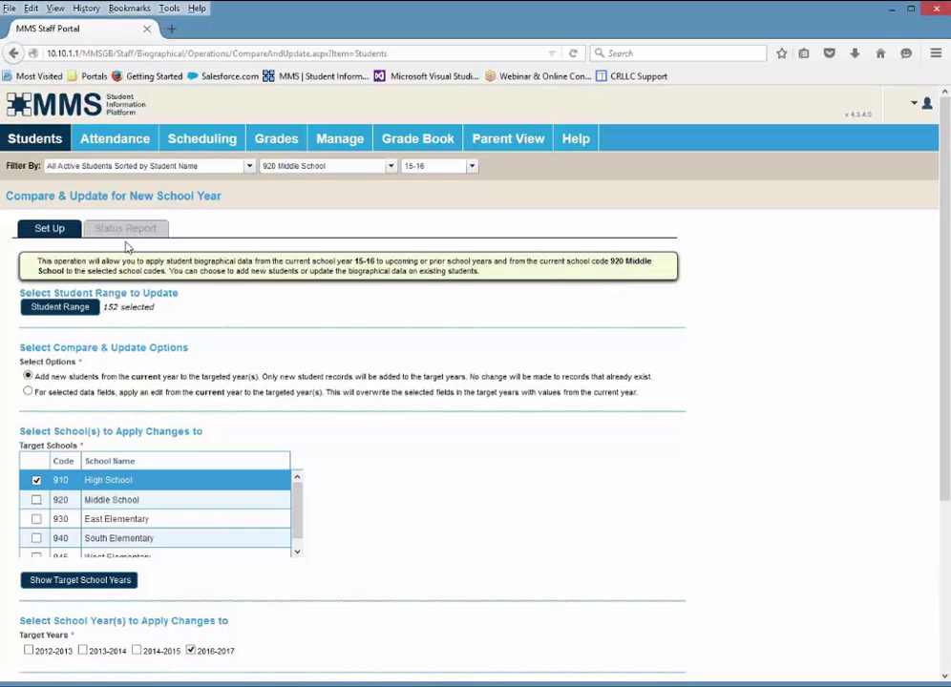
left_click(28, 392)
scroll(311, 416, "down", 2)
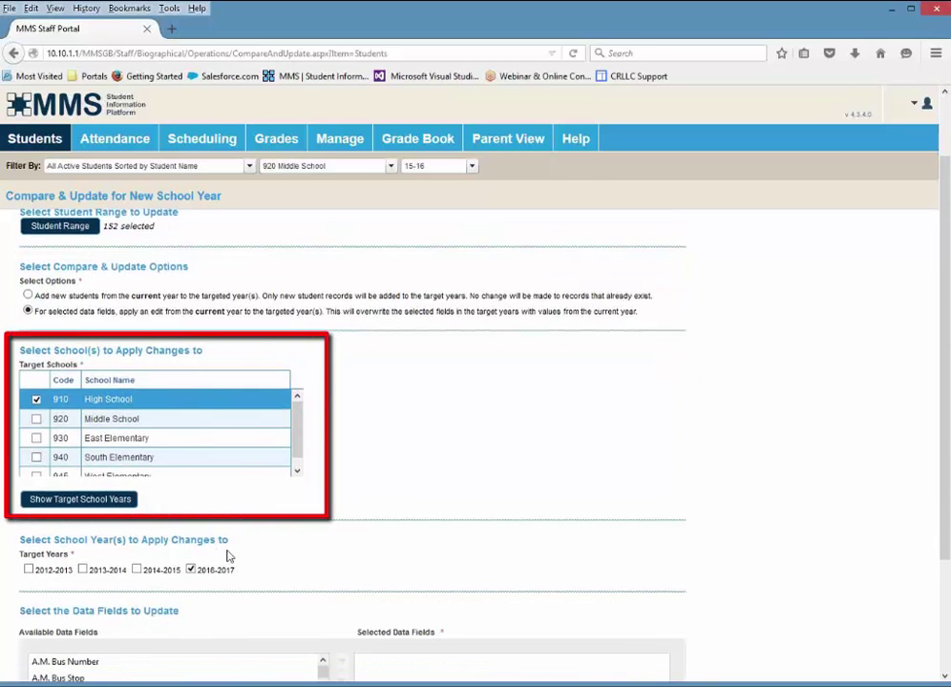
Add all contact fields from "Contact is Allowed to Pickup Student" through "Contact's Zip Code" to the selected data fields.
scroll(227, 556, "down", 3)
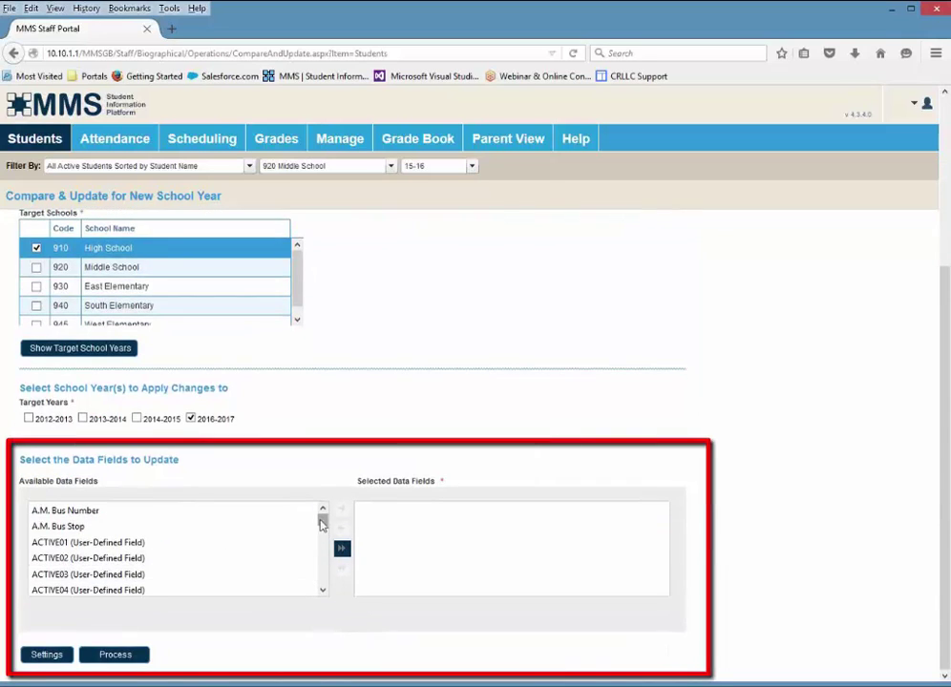
left_click(283, 548)
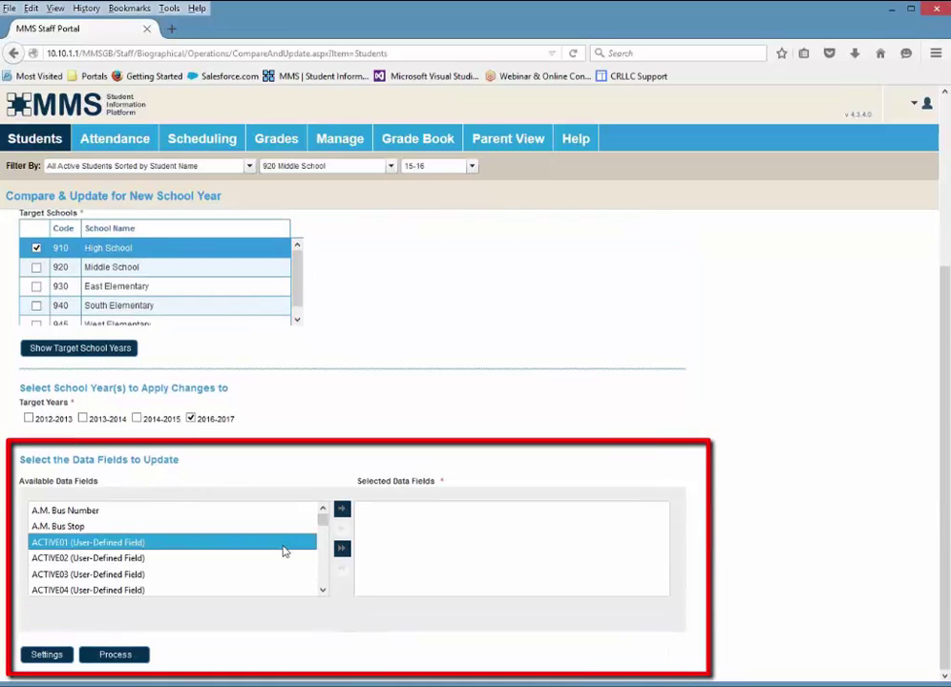
left_click_drag(322, 515, 322, 540)
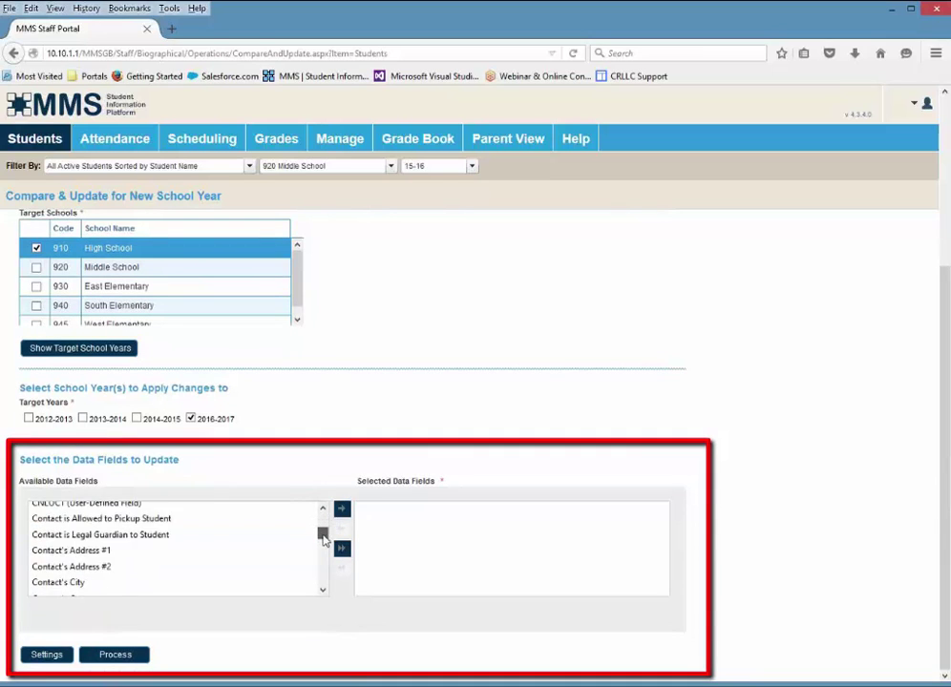
scroll(323, 540, "down", 2)
scroll(323, 540, "up", 3)
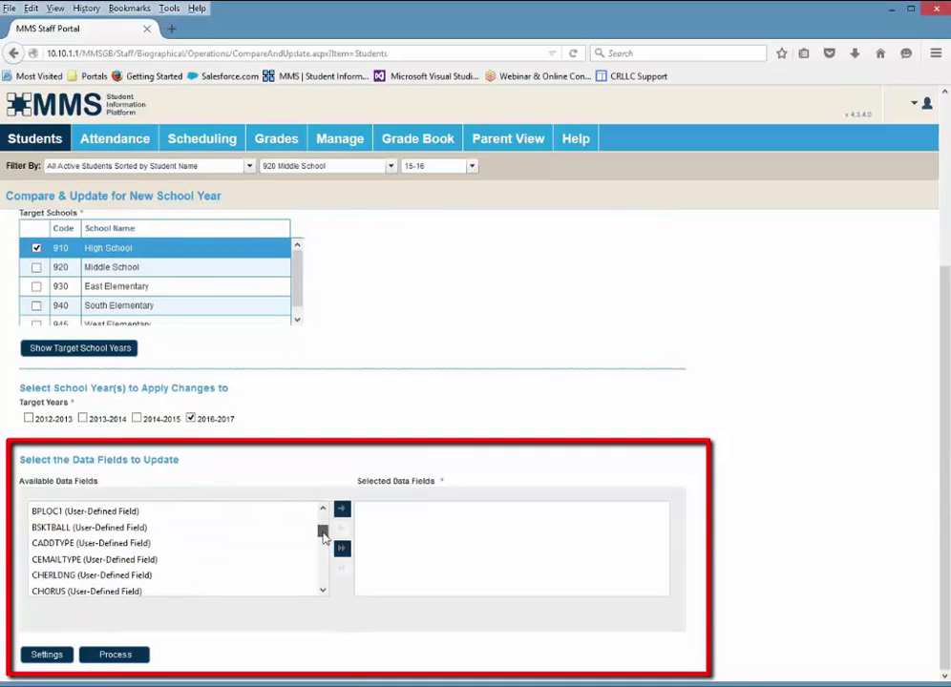
scroll(322, 539, "down", 2)
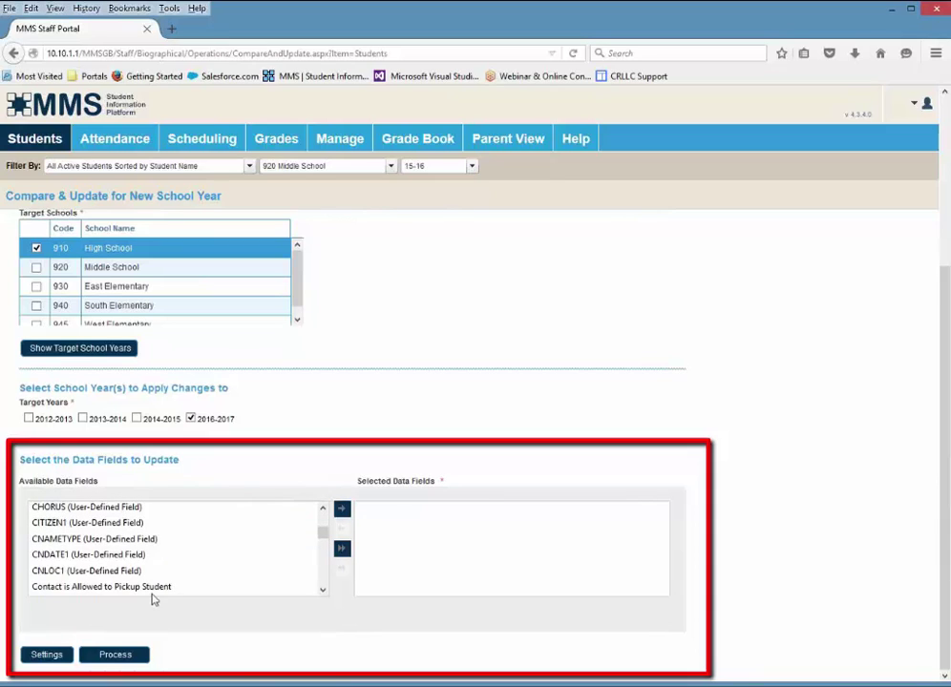
left_click(150, 590)
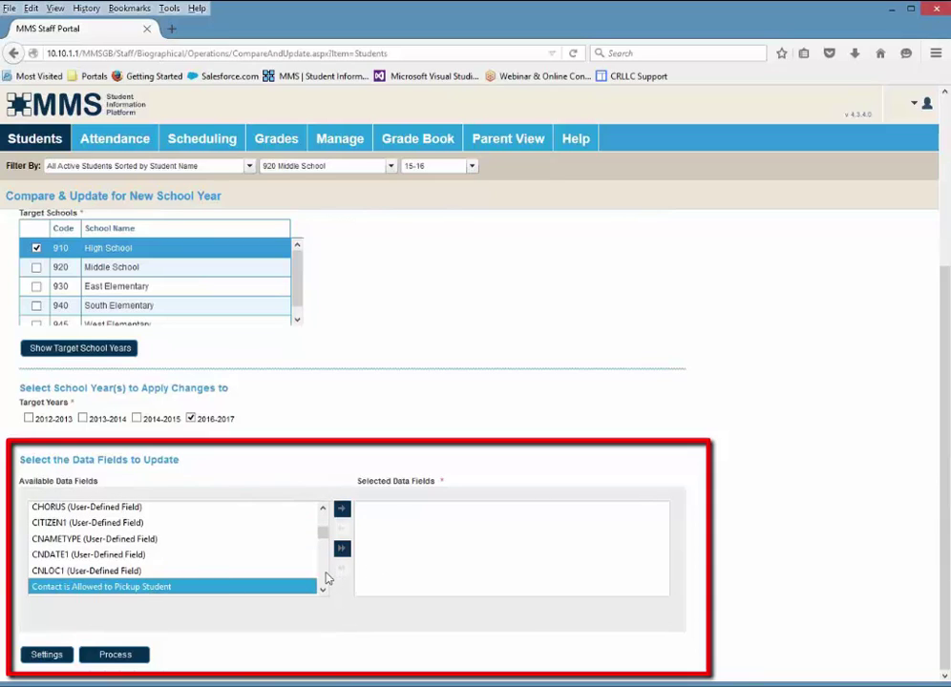
scroll(325, 579, "down", 2)
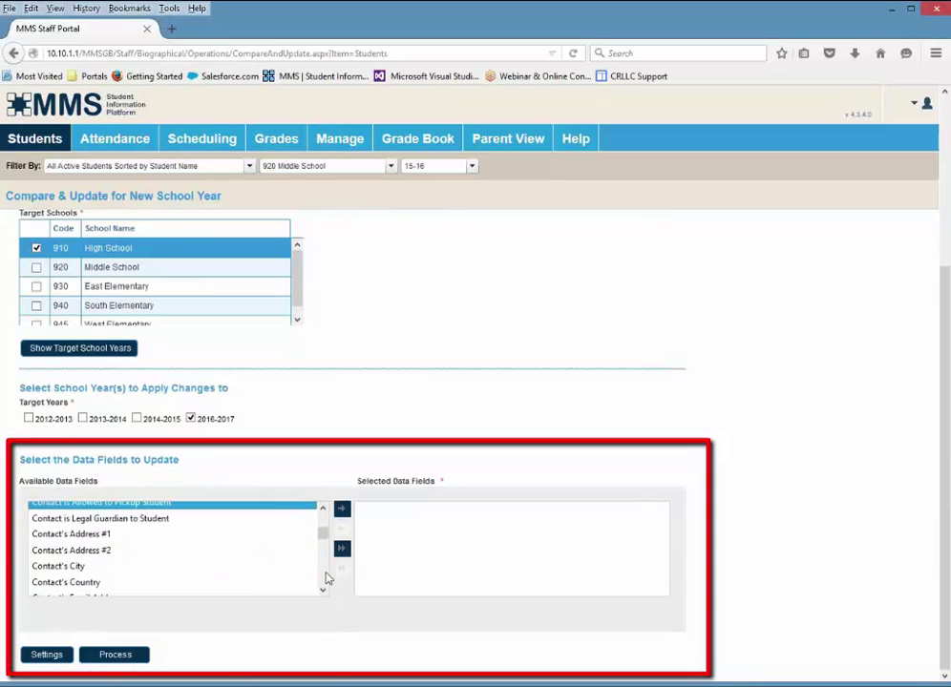
scroll(325, 578, "down", 2)
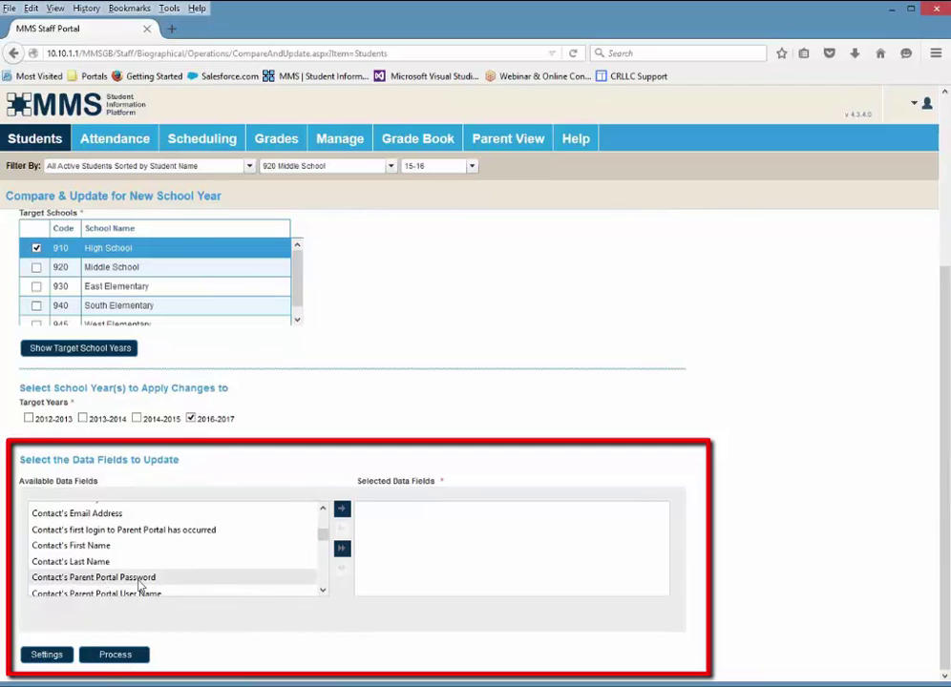
scroll(181, 579, "down", 2)
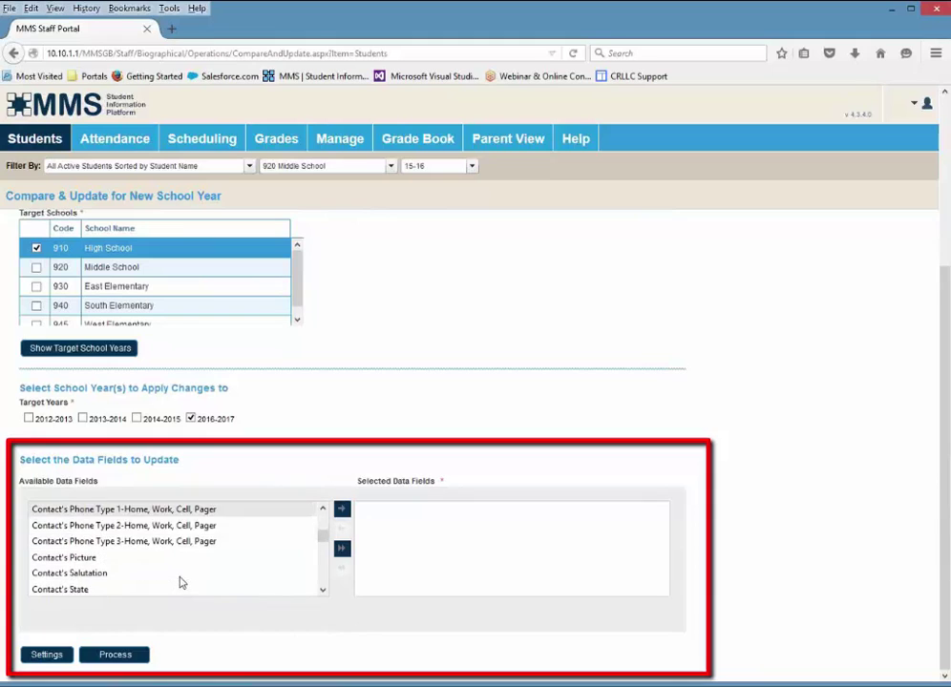
scroll(181, 581, "down", 3)
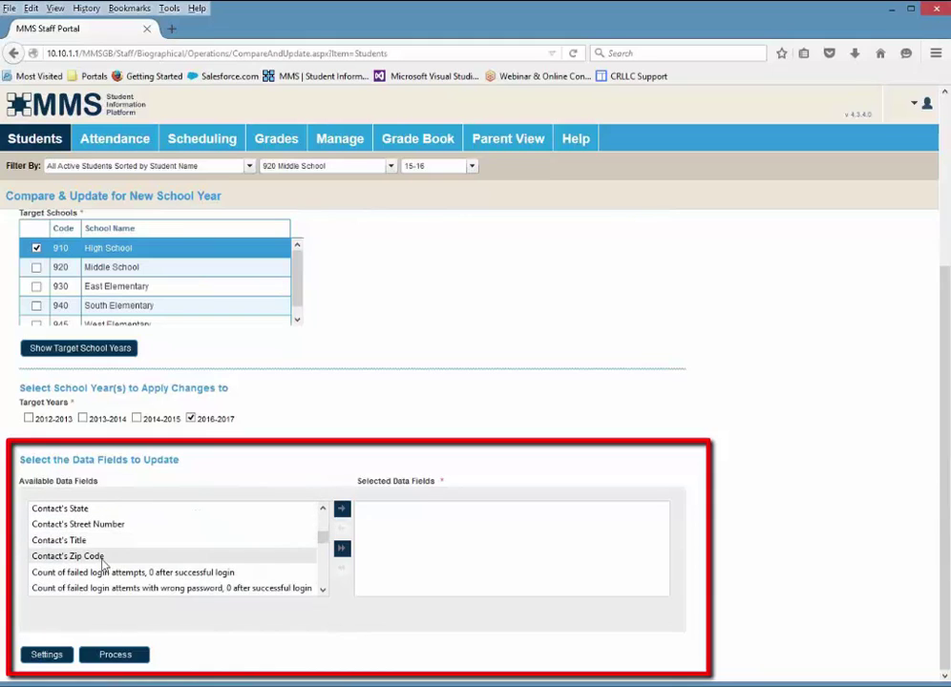
left_click(102, 558, "shift")
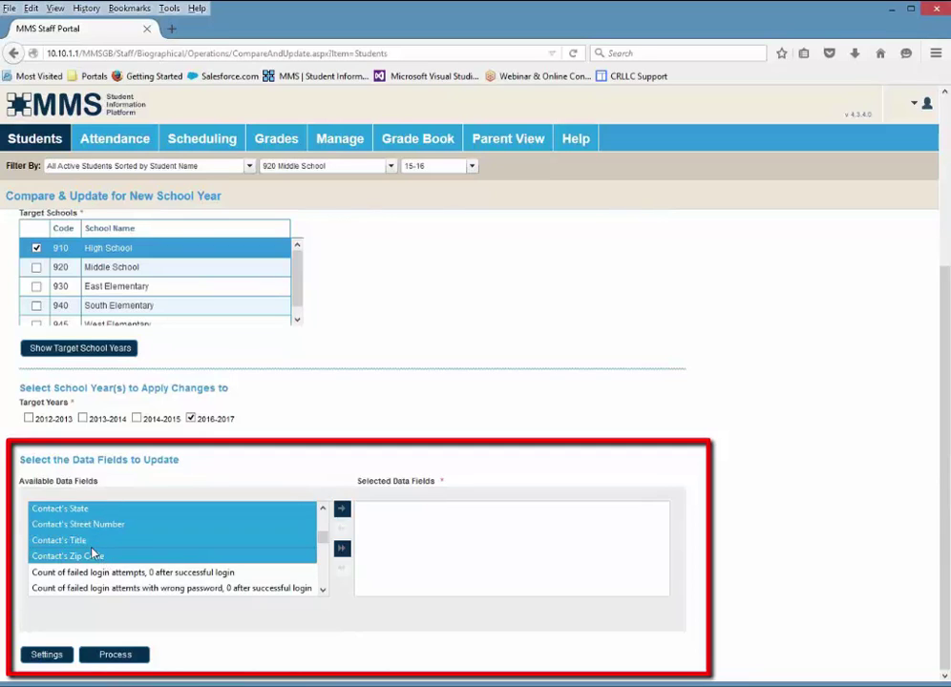
left_click(343, 516)
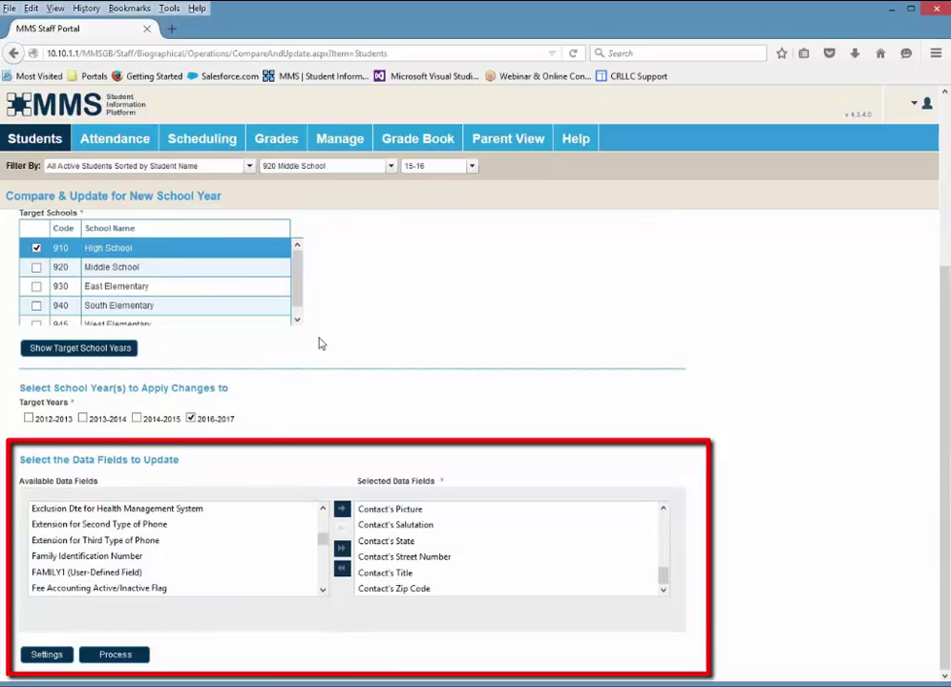
Process the contact field update for 910 High School in 2016-2017 and dismiss the completion message.
left_click(139, 656)
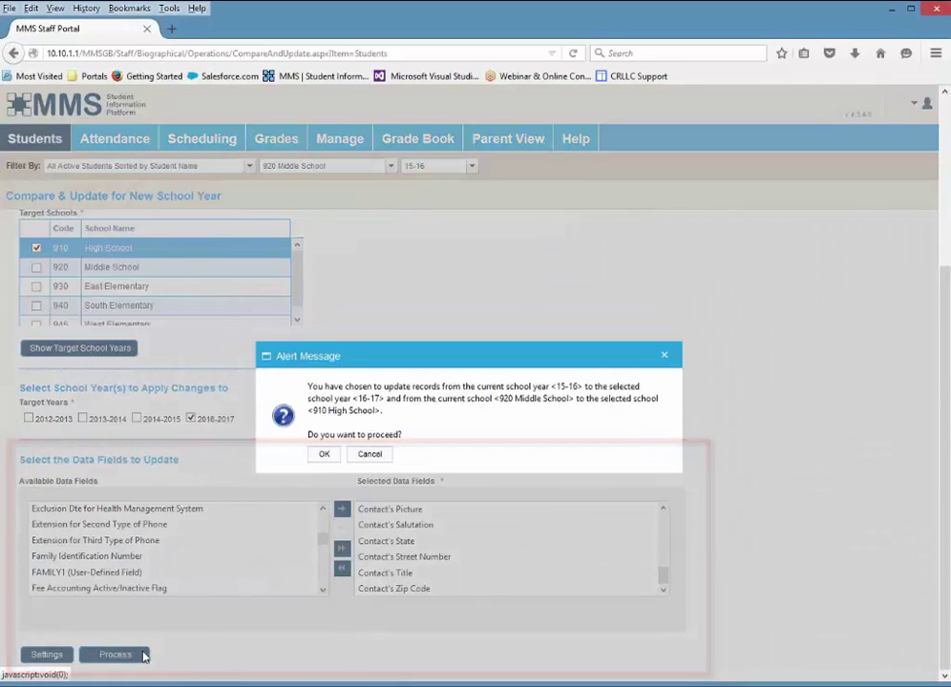
left_click(325, 455)
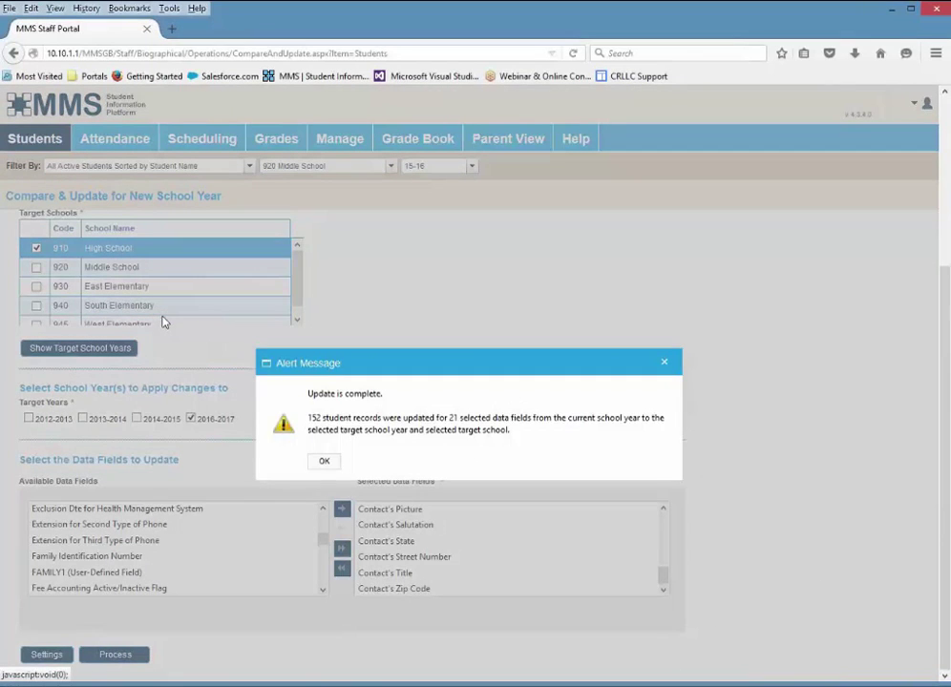
left_click(317, 462)
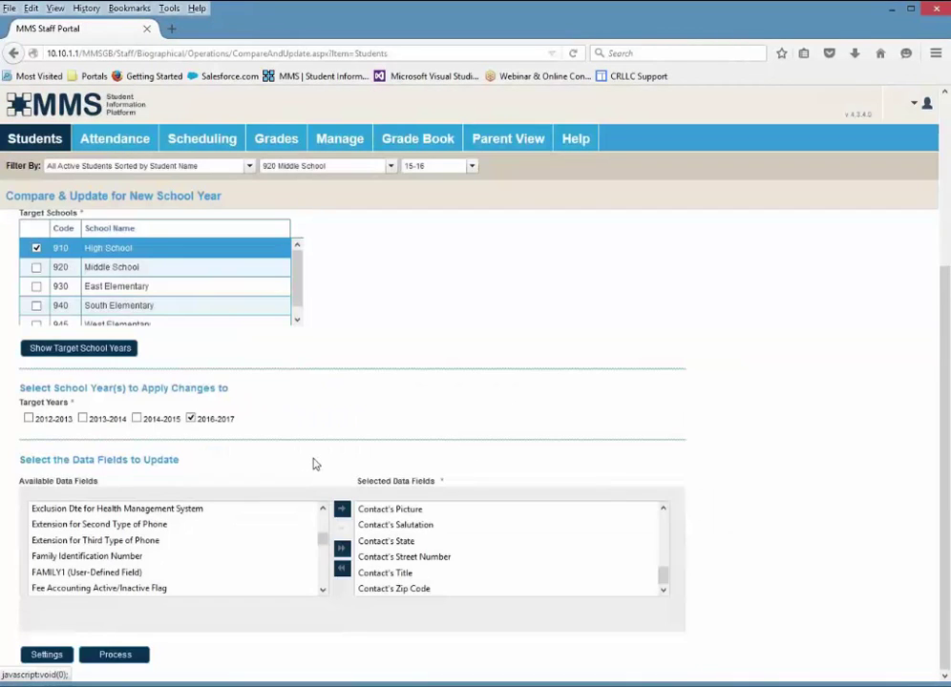
scroll(313, 463, "up", 4)
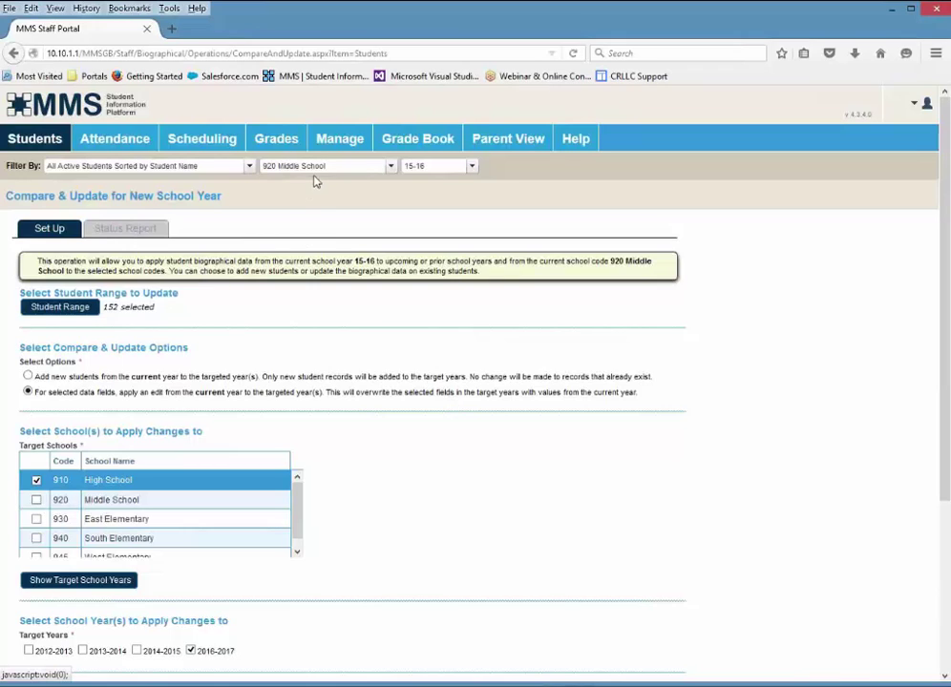
Target only 920 Middle School and add the failed login attempts count and the Parent Portal first login, password and user name fields to the selected fields.
left_click(37, 499)
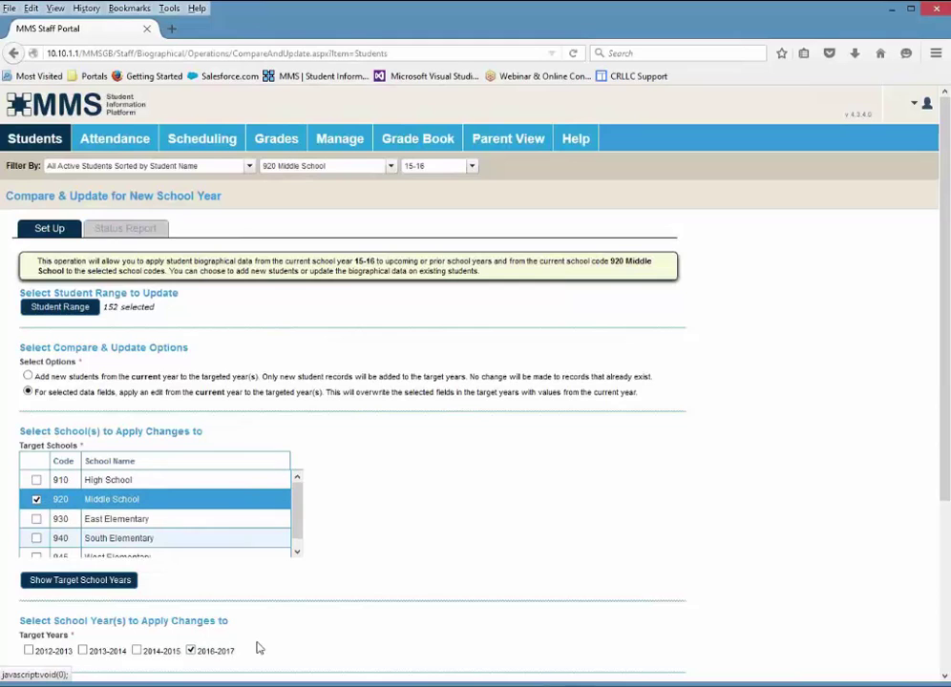
scroll(263, 644, "down", 5)
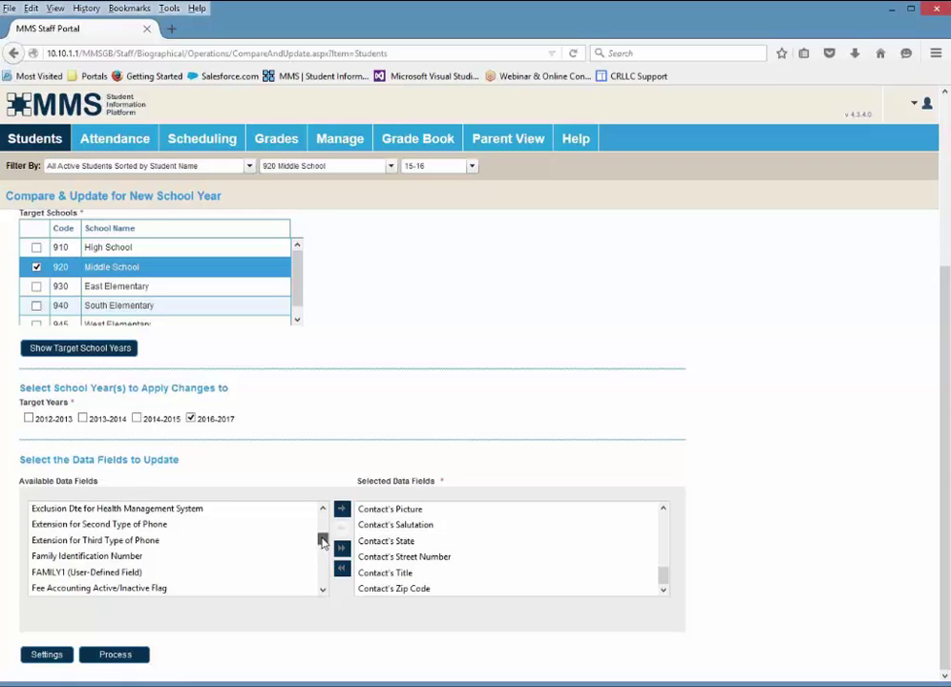
left_click_drag(323, 541, 323, 564)
scroll(196, 551, "down", 5)
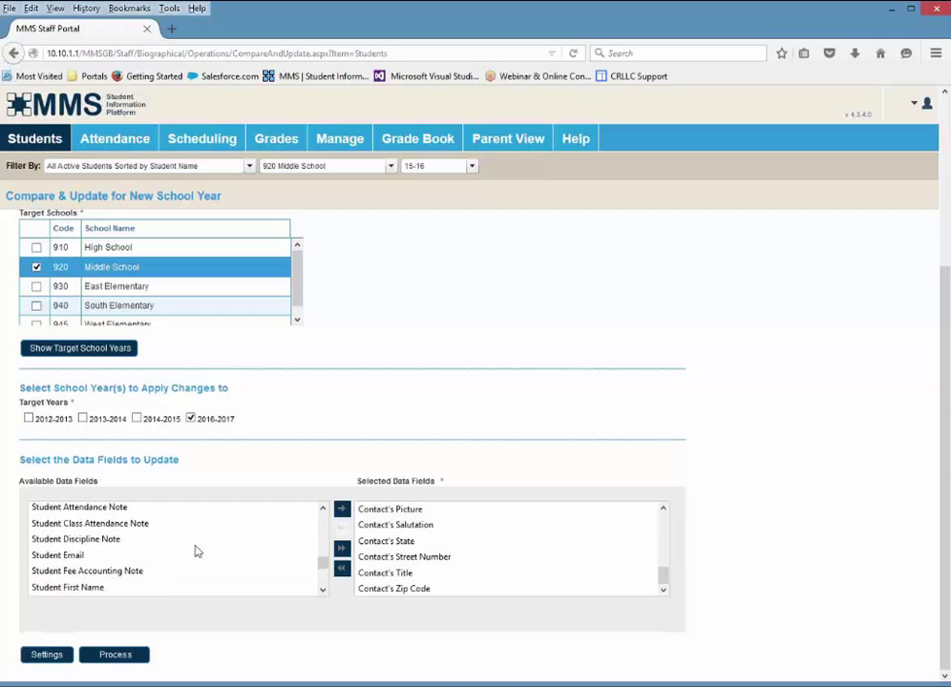
scroll(196, 551, "down", 4)
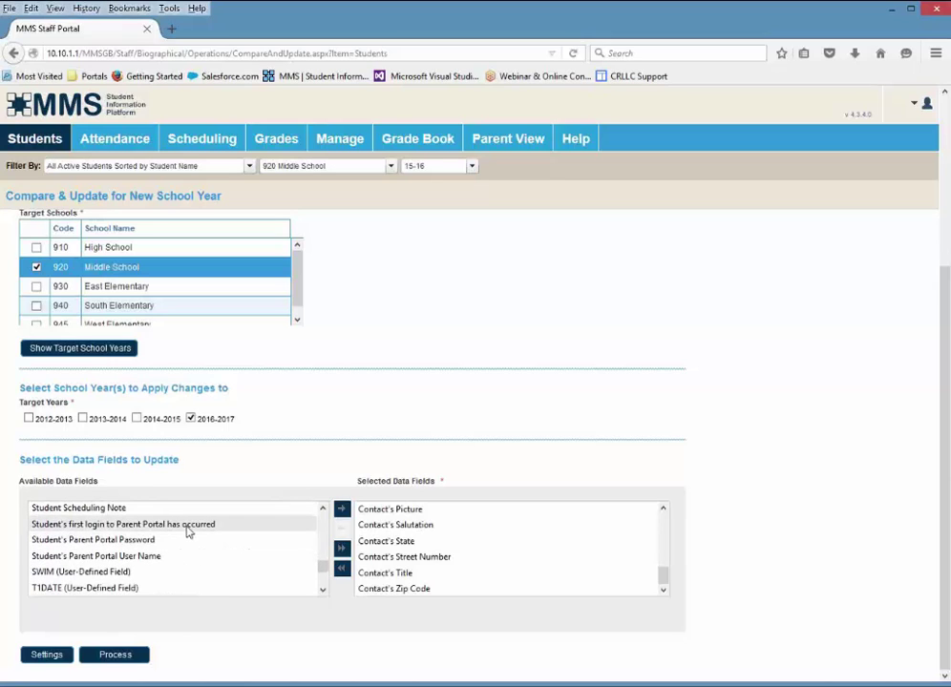
left_click_drag(188, 534, 180, 559)
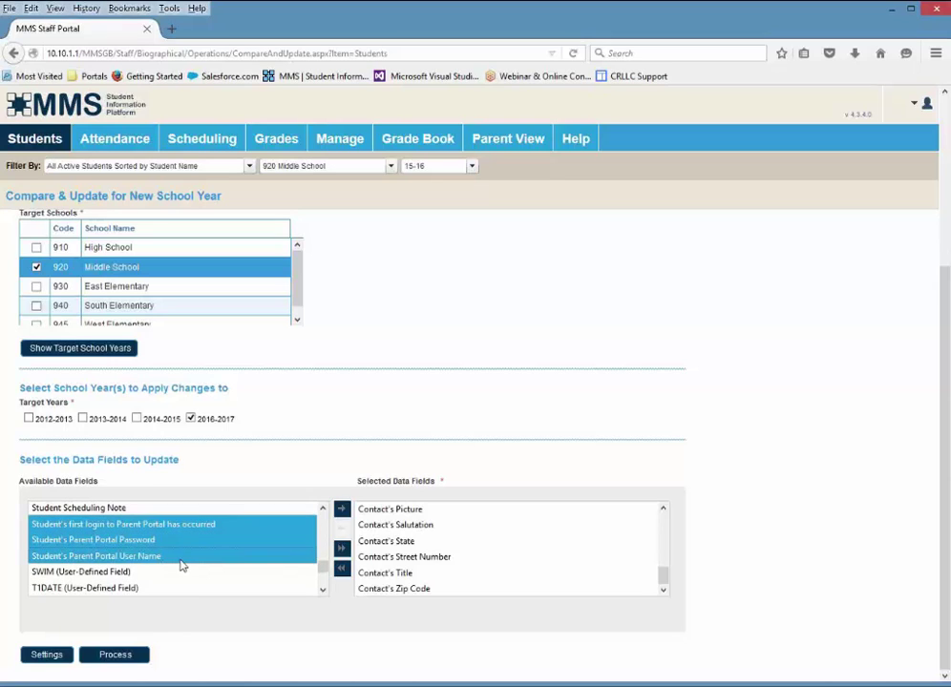
left_click(343, 509)
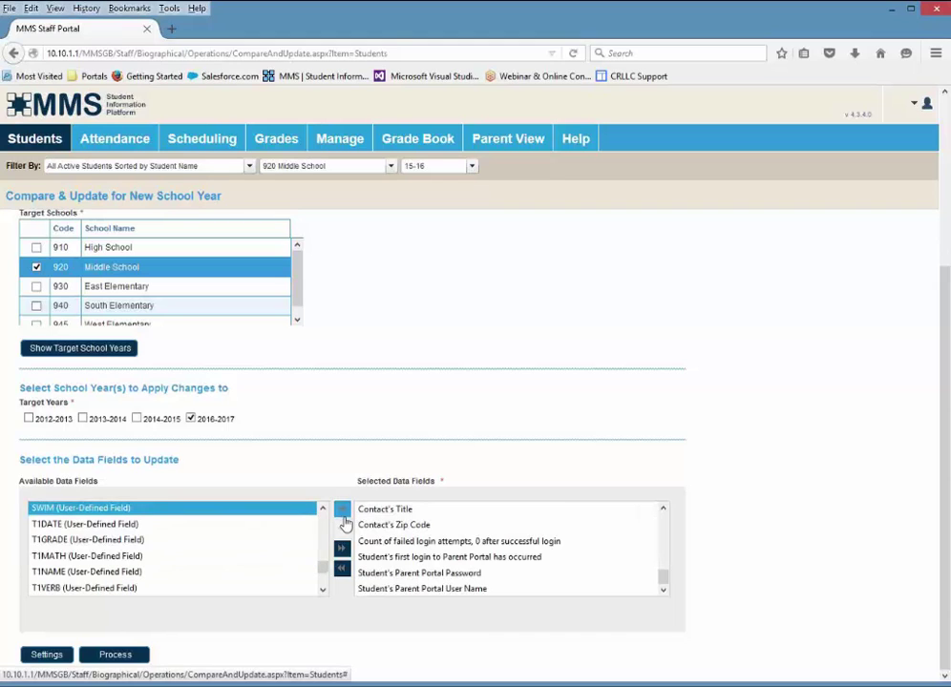
Add the Advisor field to the selected data fields to update.
left_click_drag(324, 577, 323, 529)
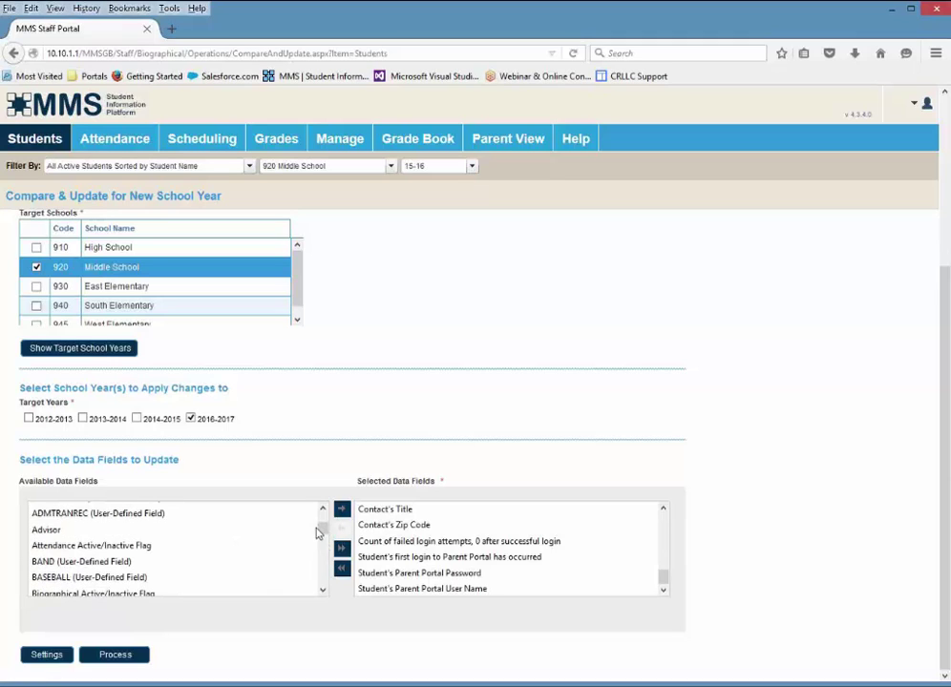
left_click(312, 527)
left_click(341, 509)
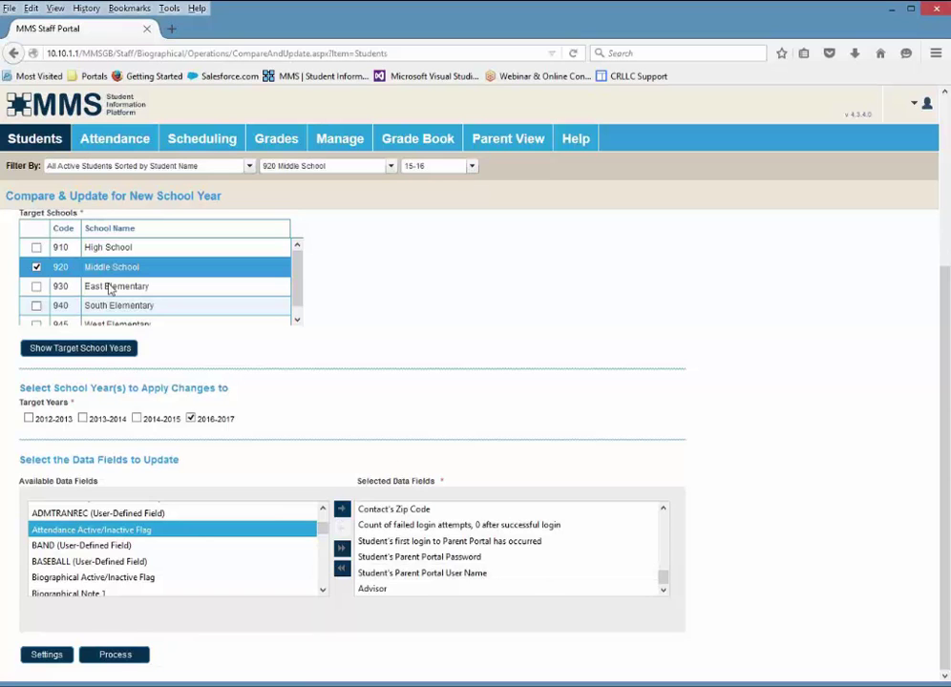
Extend the student range to all students of the current middle school and confirm the selection.
scroll(110, 281, "up", 5)
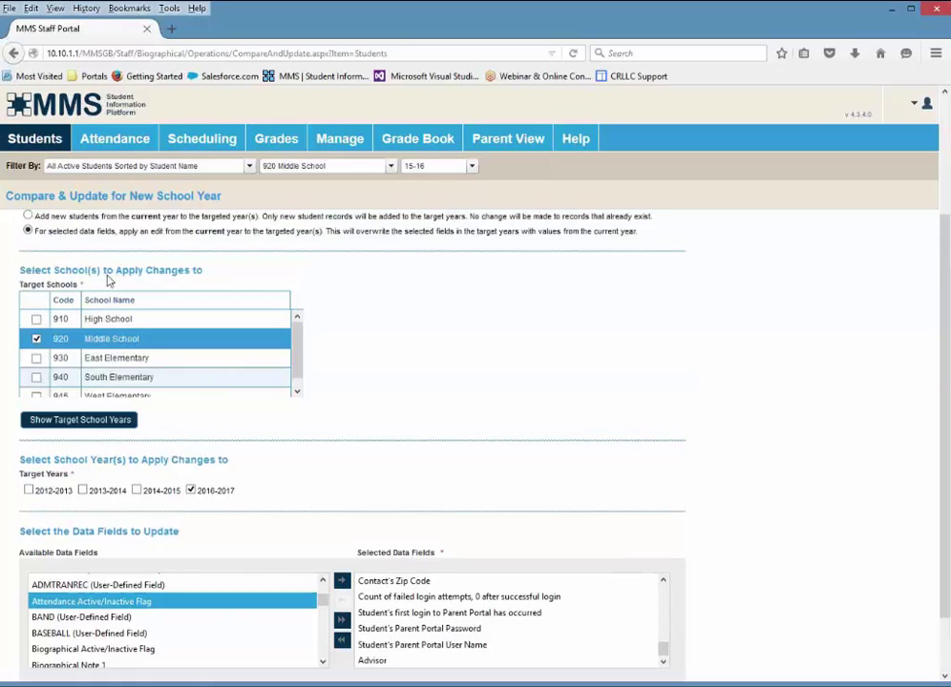
left_click(81, 316)
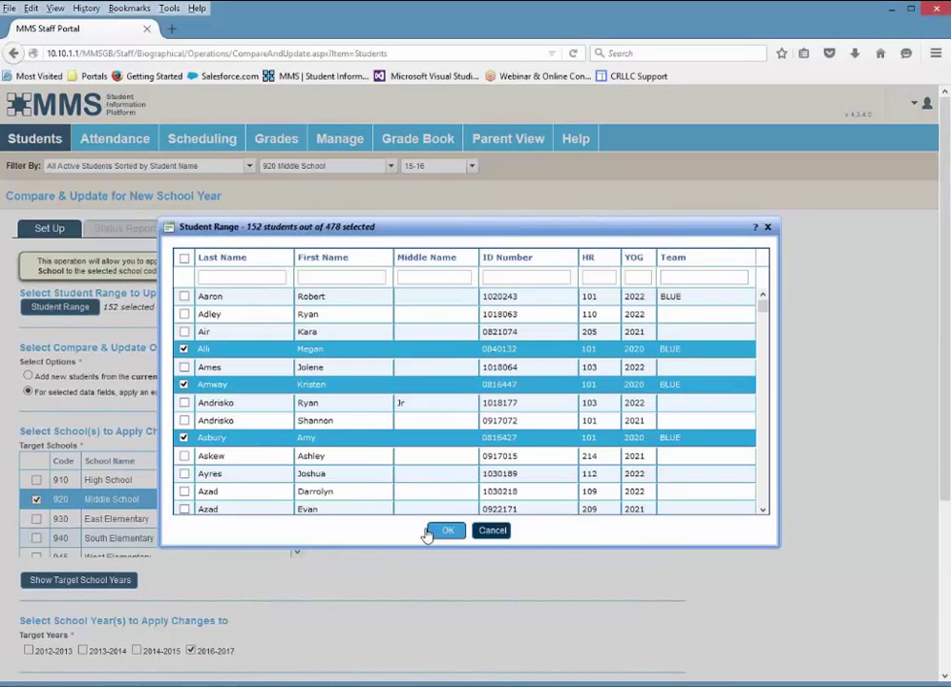
left_click(185, 259)
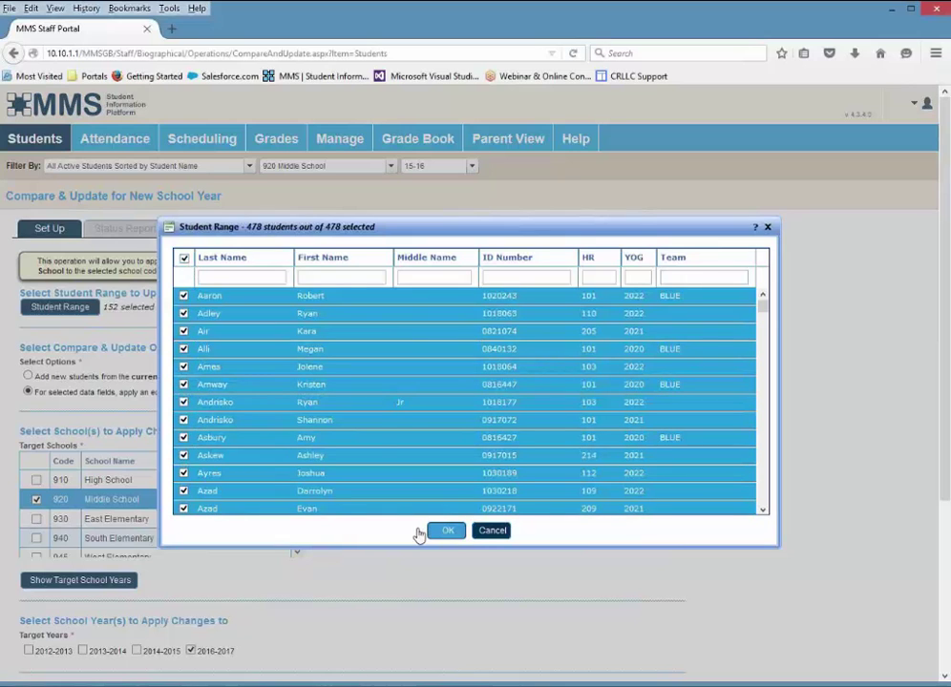
left_click(446, 530)
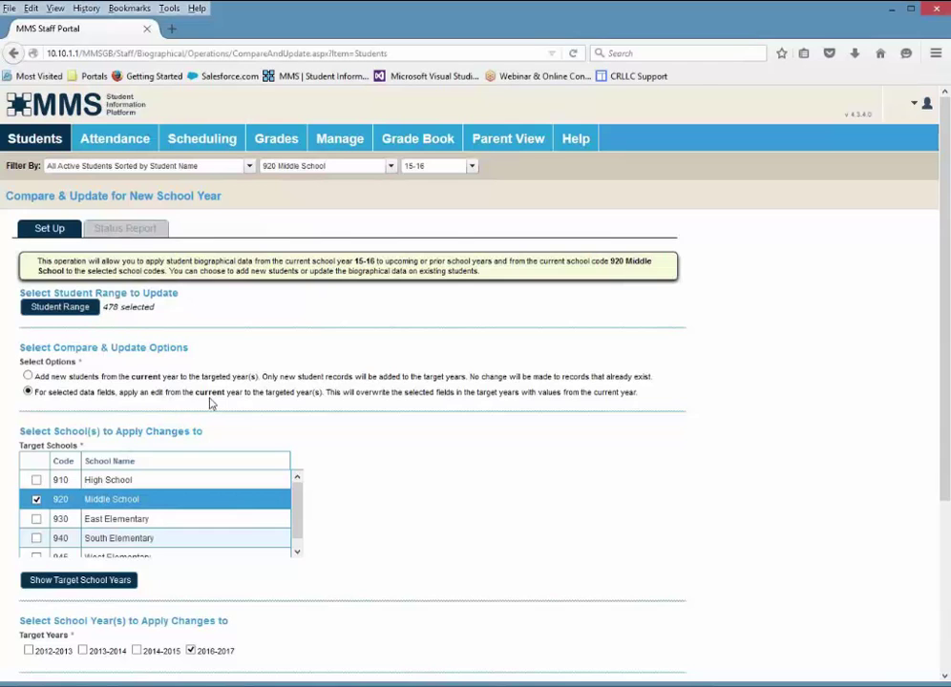
Process the selected data field update for 920 Middle School in 2016-2017 and dismiss the completion message.
scroll(211, 402, "down", 5)
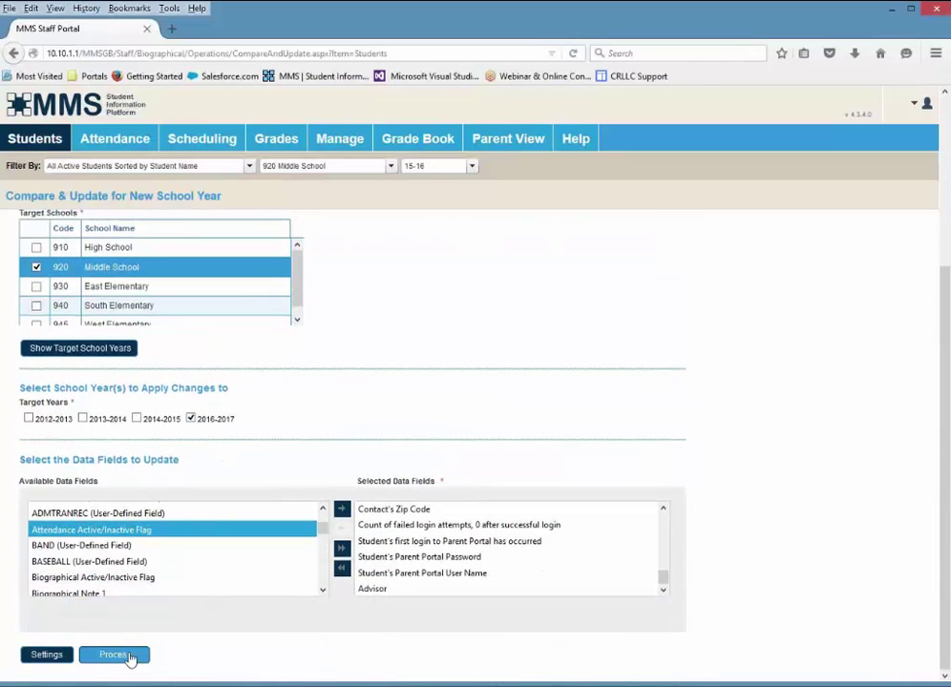
left_click(114, 654)
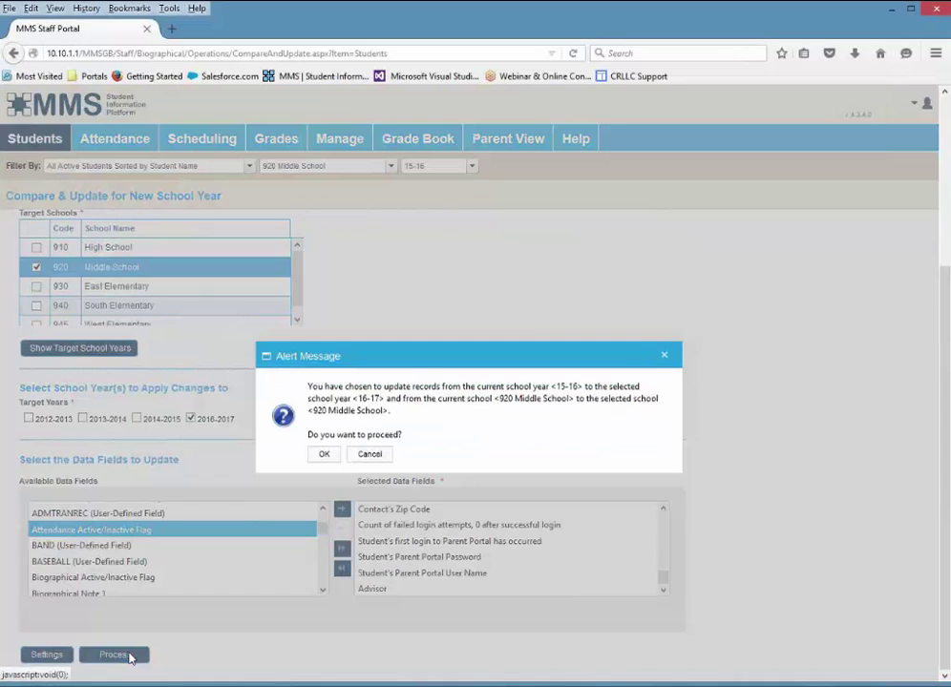
left_click(322, 455)
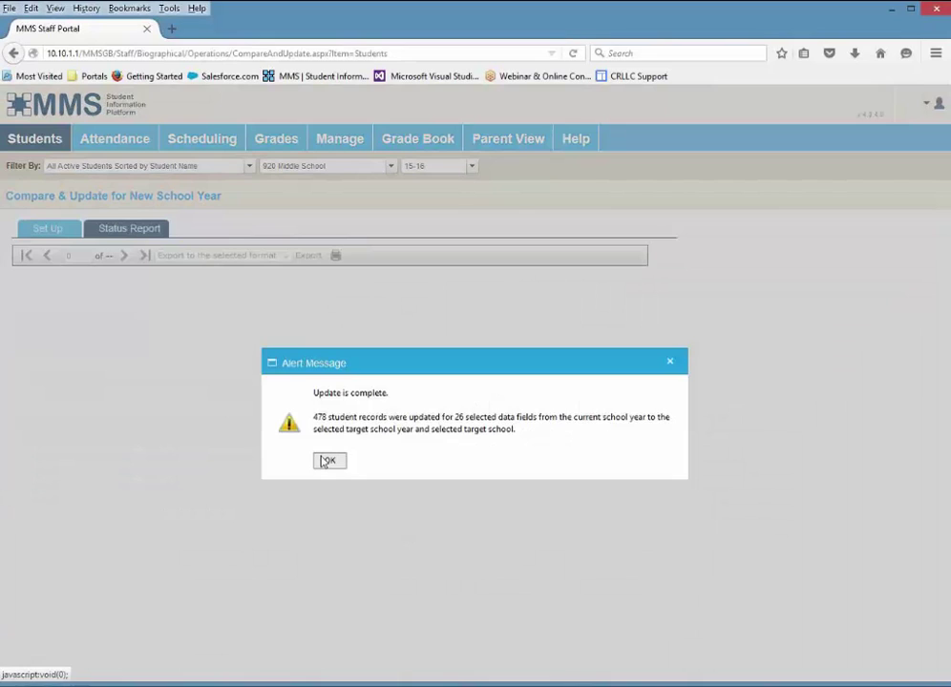
left_click(327, 461)
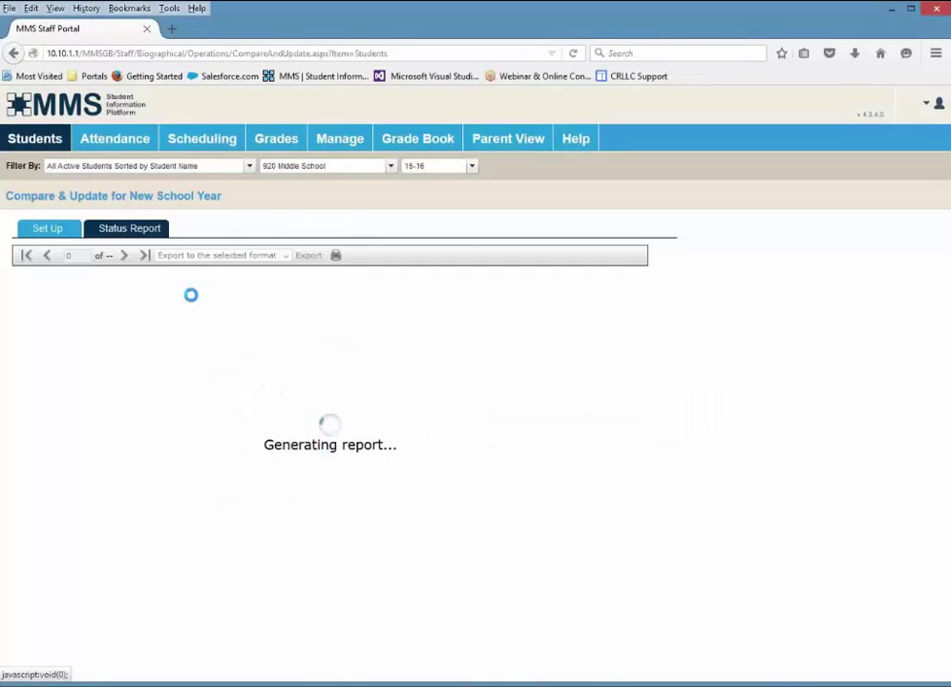